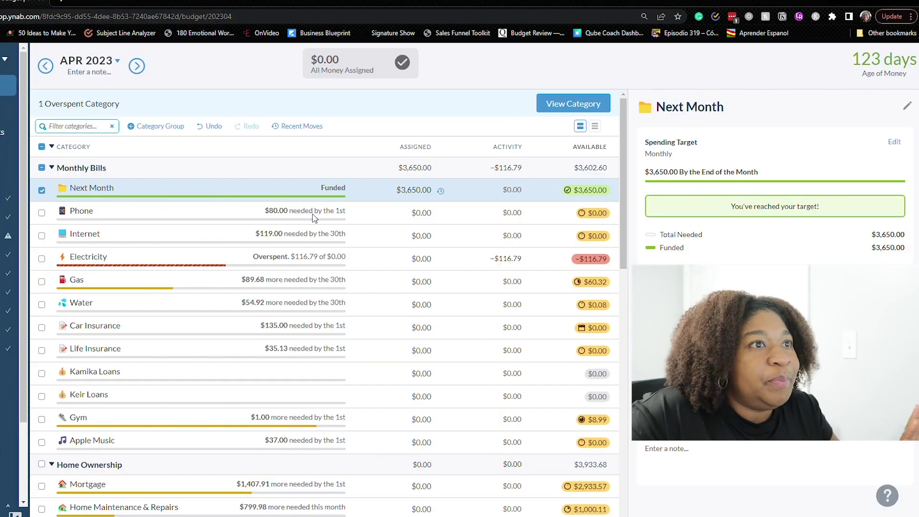
Clear the $3,650.00 Next Month assignment down to $0.00
{"action": "left_click", "coordinate": [410, 191]}
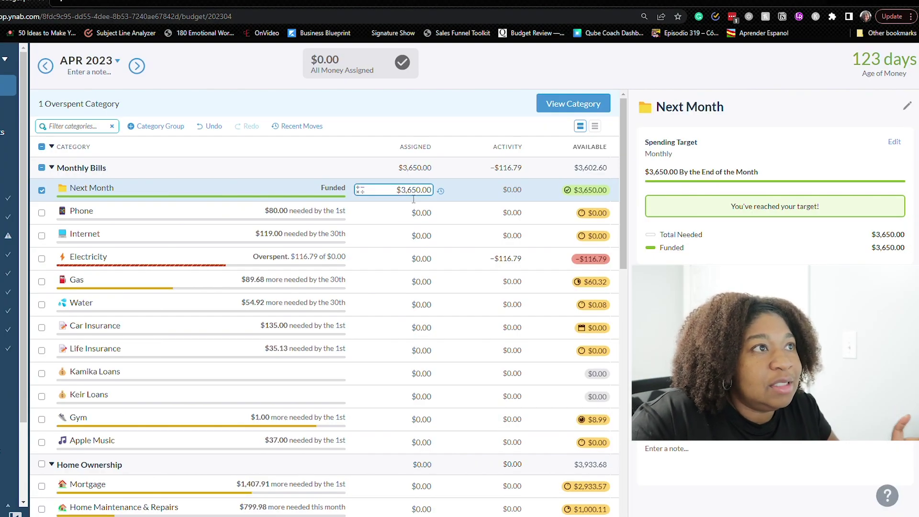
{"action": "left_click", "coordinate": [115, 111]}
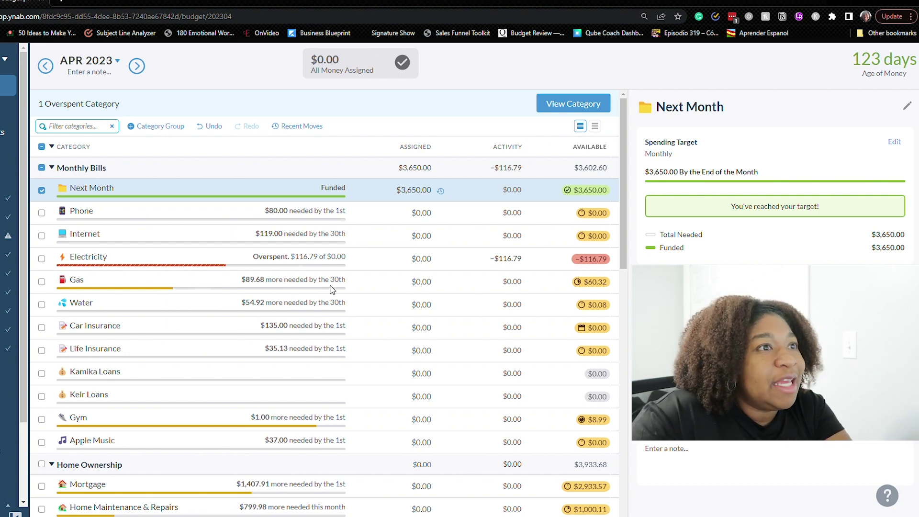
{"action": "left_click", "coordinate": [420, 195]}
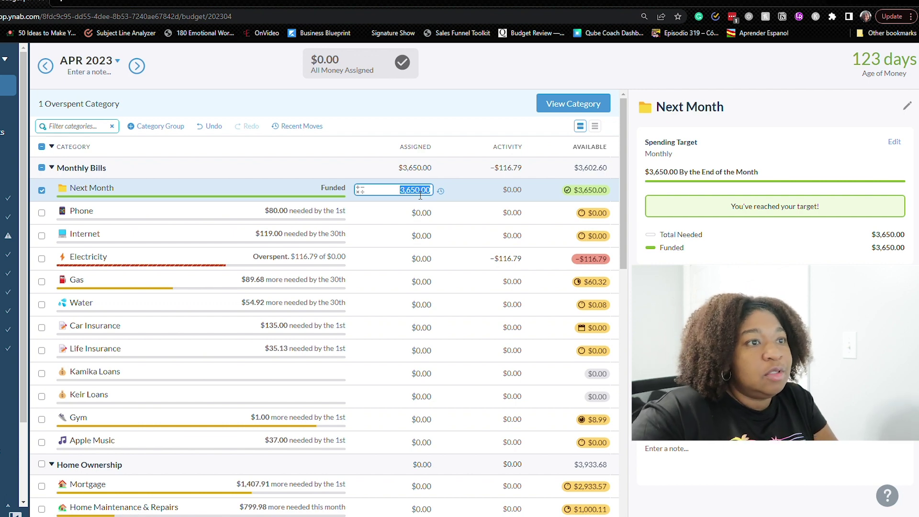
{"action": "key", "text": "BackSpace"}
{"action": "key", "text": "Return"}
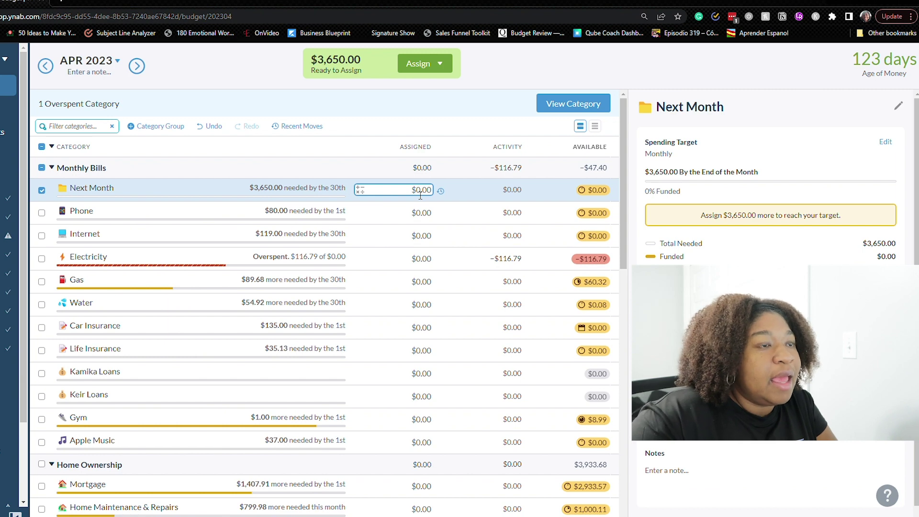
Assign $116.79 to Electricity to cover its overspending
{"action": "left_click", "coordinate": [427, 259]}
{"action": "type", "text": "116.79"}
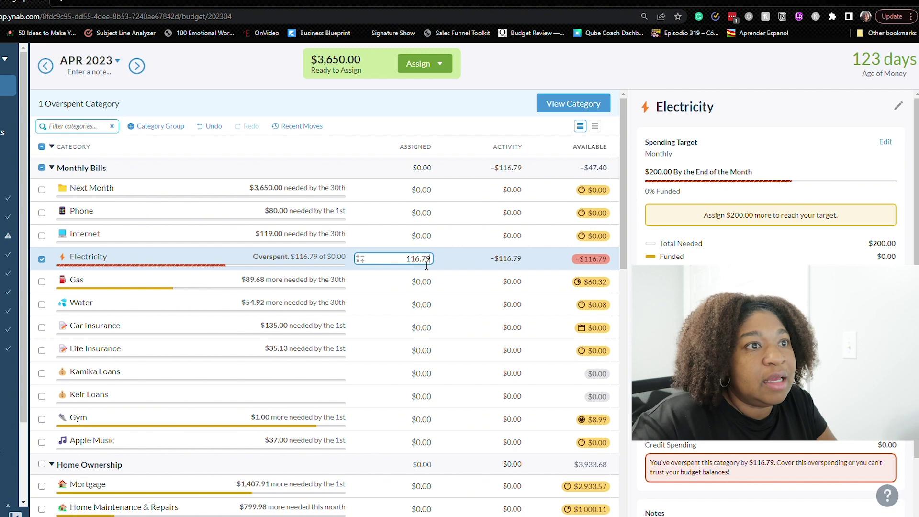
{"action": "key", "text": "Return"}
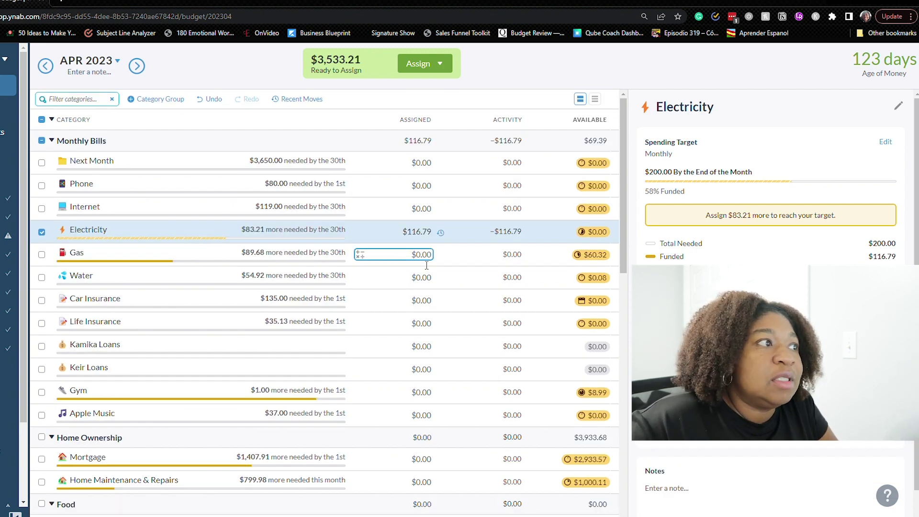
{"action": "key", "text": "Escape"}
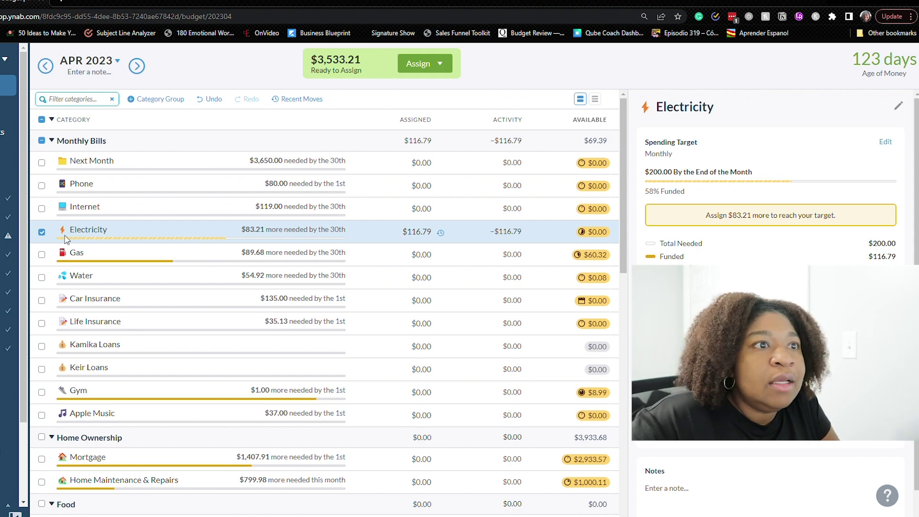
{"action": "left_click", "coordinate": [393, 253]}
Select Phone, Internet, Gas, Water, Car Insurance, Life Insurance, Gym and Apple Music, then auto-assign their underfunded amounts
{"action": "key", "text": "Escape"}
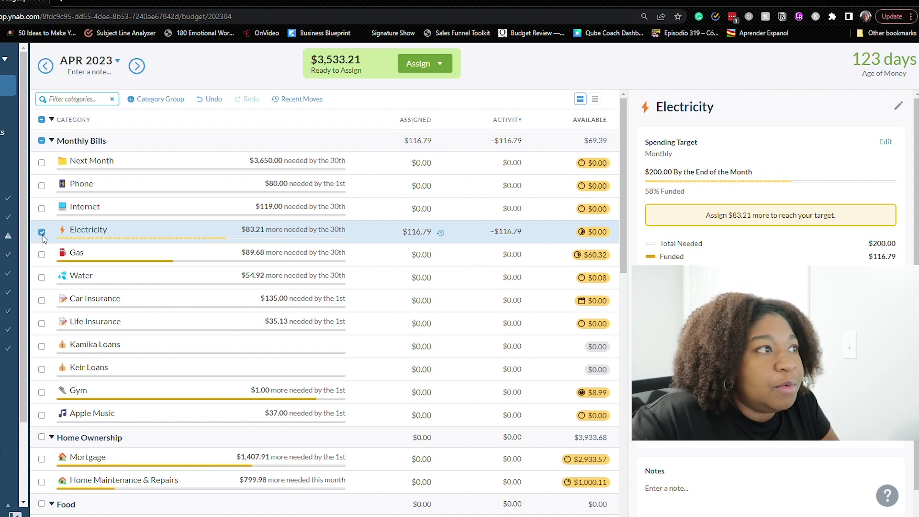
{"action": "left_click", "coordinate": [42, 185]}
{"action": "left_click", "coordinate": [42, 209]}
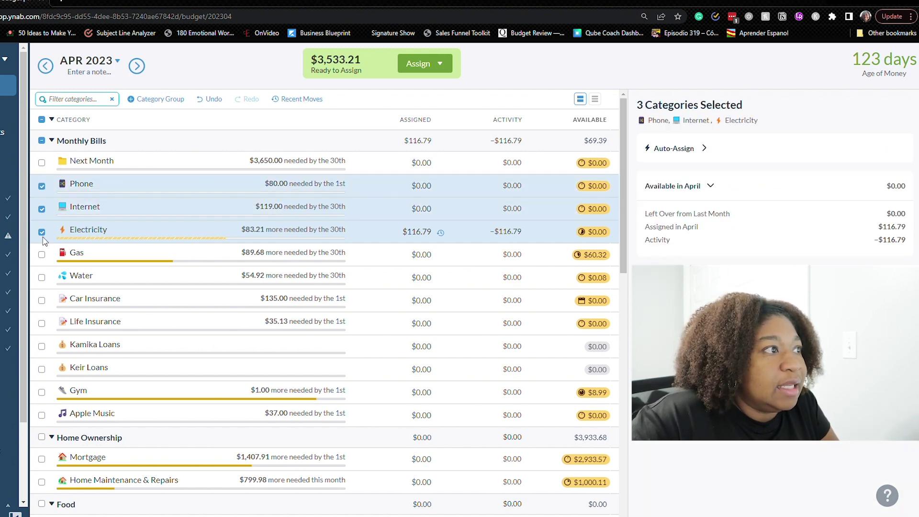
{"action": "left_click", "coordinate": [42, 232]}
{"action": "left_click", "coordinate": [42, 255]}
{"action": "left_click", "coordinate": [41, 277]}
{"action": "left_click", "coordinate": [42, 300]}
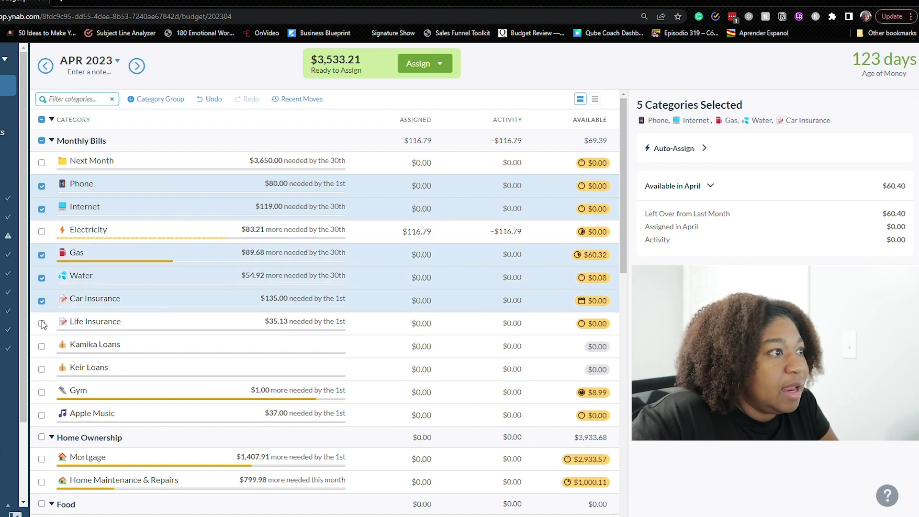
{"action": "left_click", "coordinate": [42, 324]}
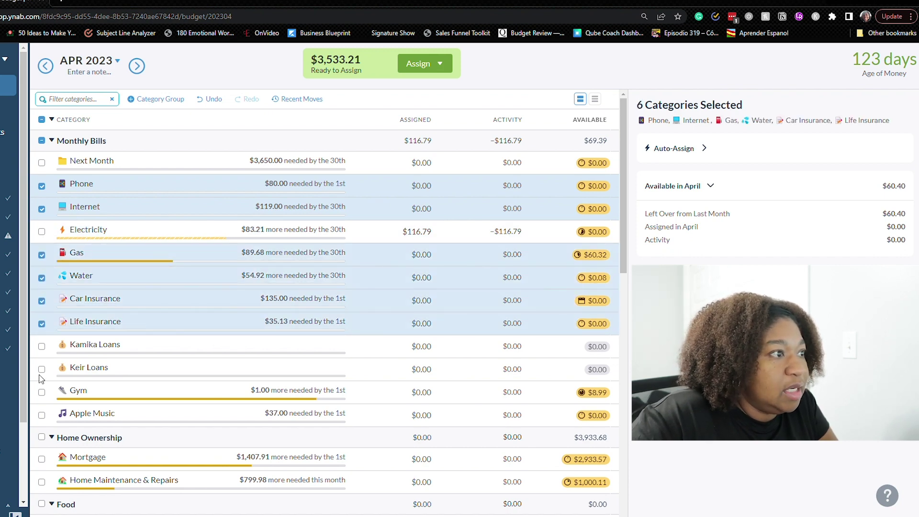
{"action": "left_click", "coordinate": [42, 392]}
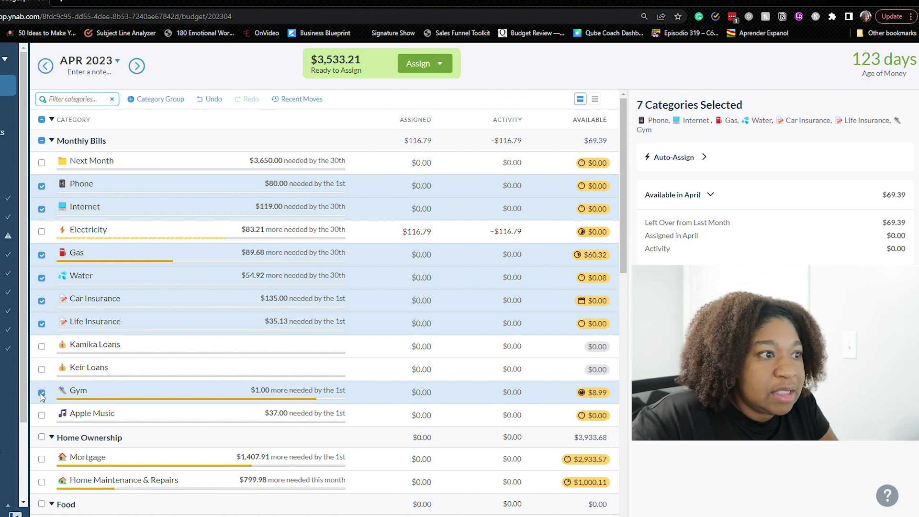
{"action": "left_click", "coordinate": [42, 415]}
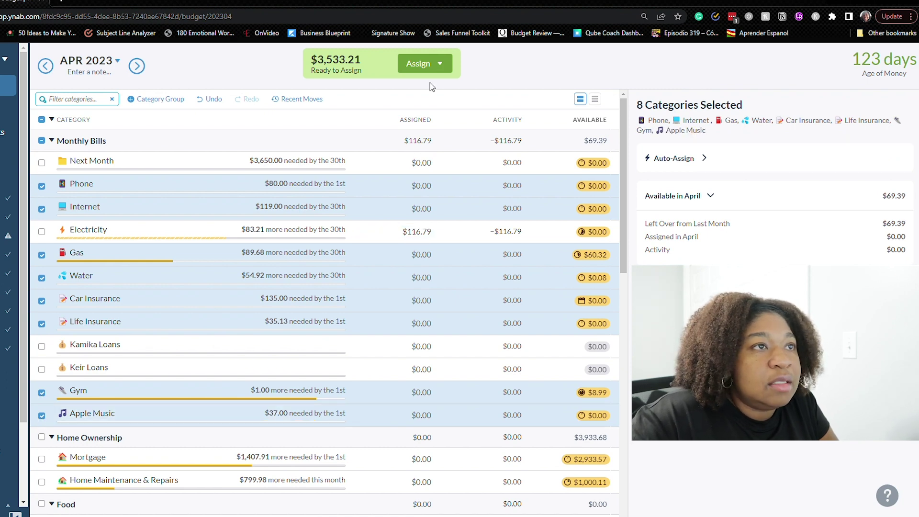
{"action": "left_click", "coordinate": [425, 71]}
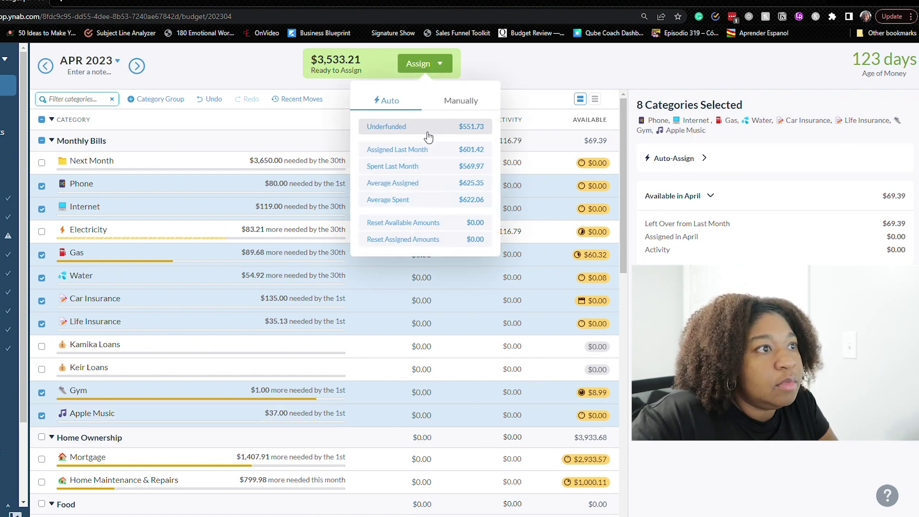
{"action": "left_click", "coordinate": [428, 137]}
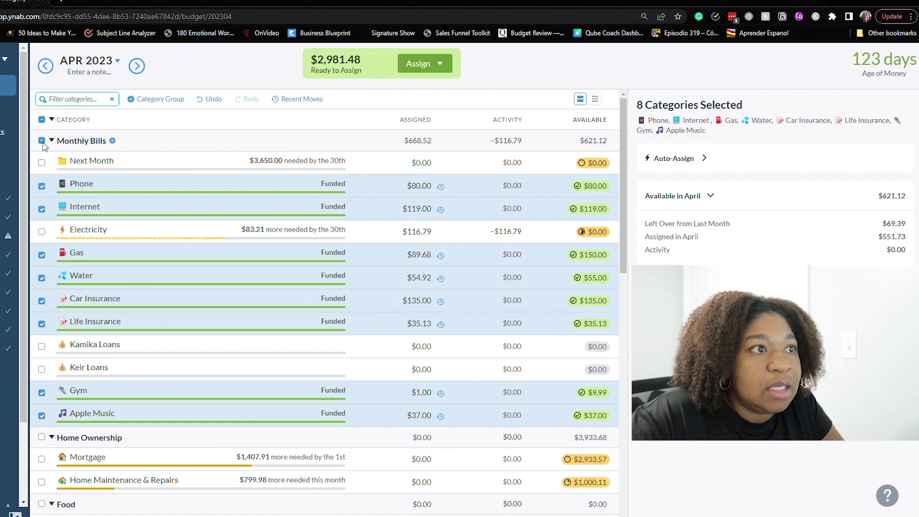
Add $29 to Gym's $1.00 assignment, bringing it to $30.00
{"action": "left_click", "coordinate": [391, 206]}
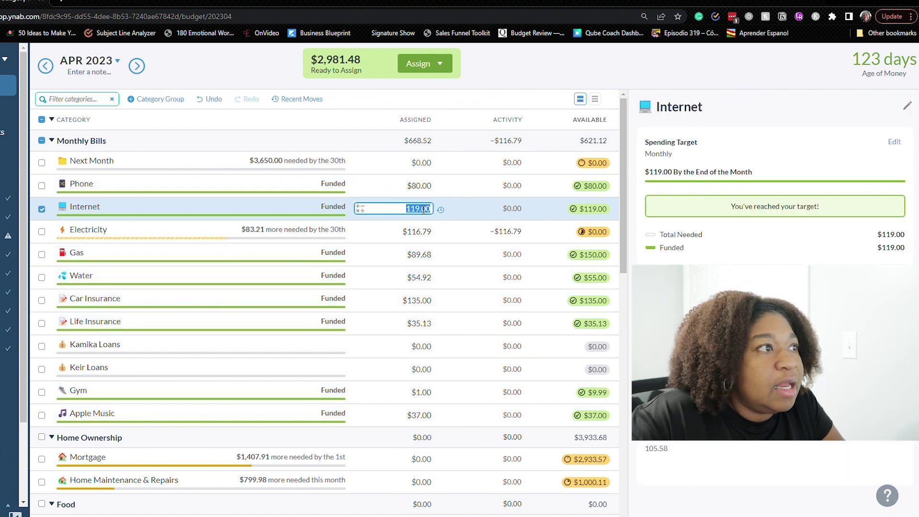
{"action": "left_click", "coordinate": [432, 397]}
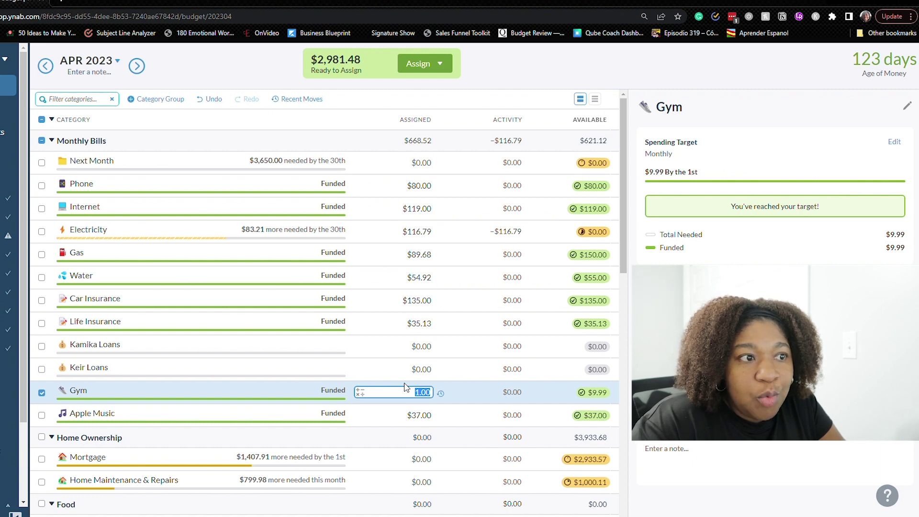
{"action": "type", "text": "+"}
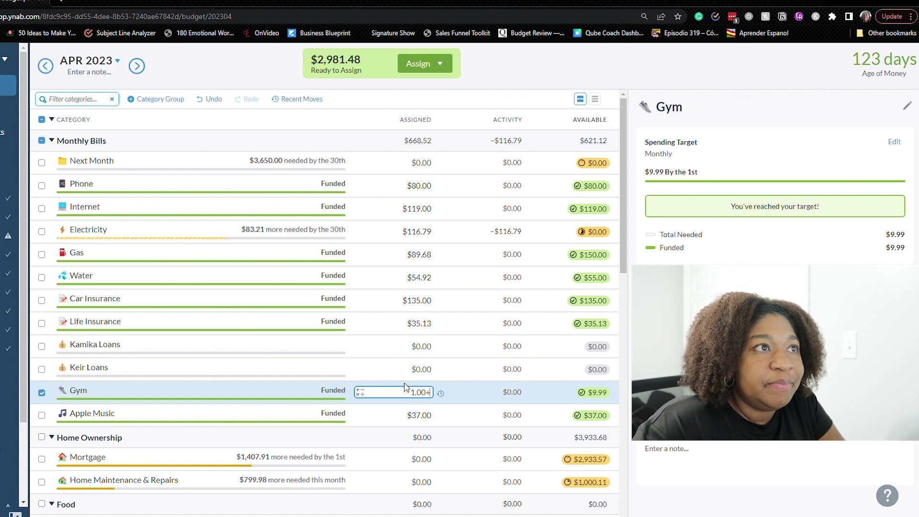
{"action": "type", "text": "29"}
{"action": "key", "text": "Return"}
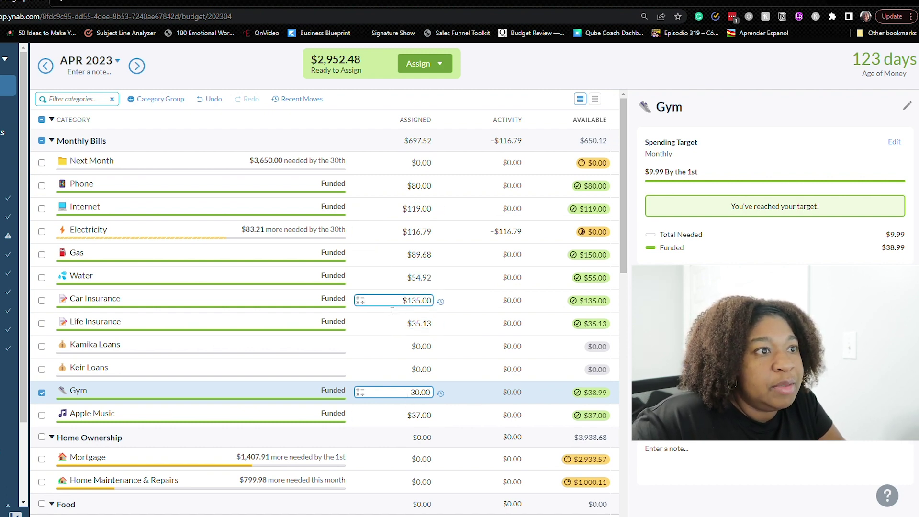
Assign $1,407.91 to Mortgage, leaving $1,544.57 Ready to Assign
{"action": "scroll", "coordinate": [391, 311], "scroll_direction": "down", "scroll_amount": 2}
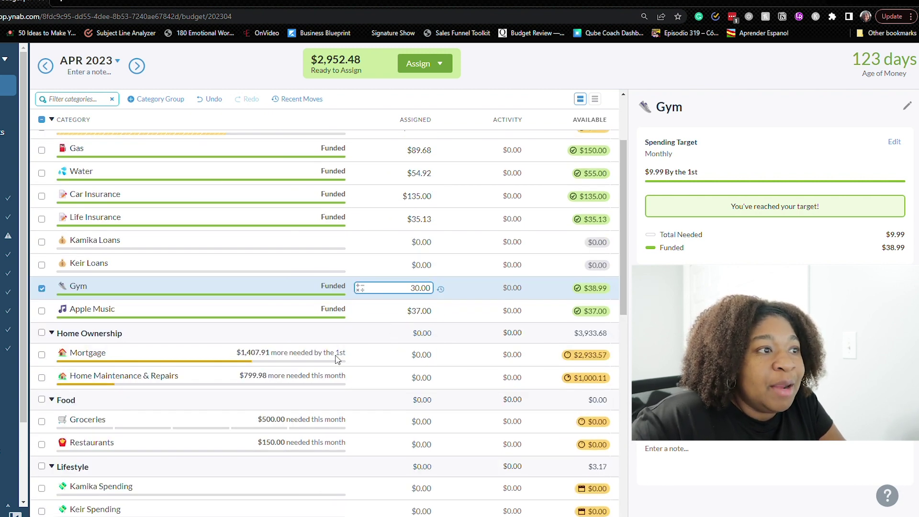
{"action": "key", "text": "Return"}
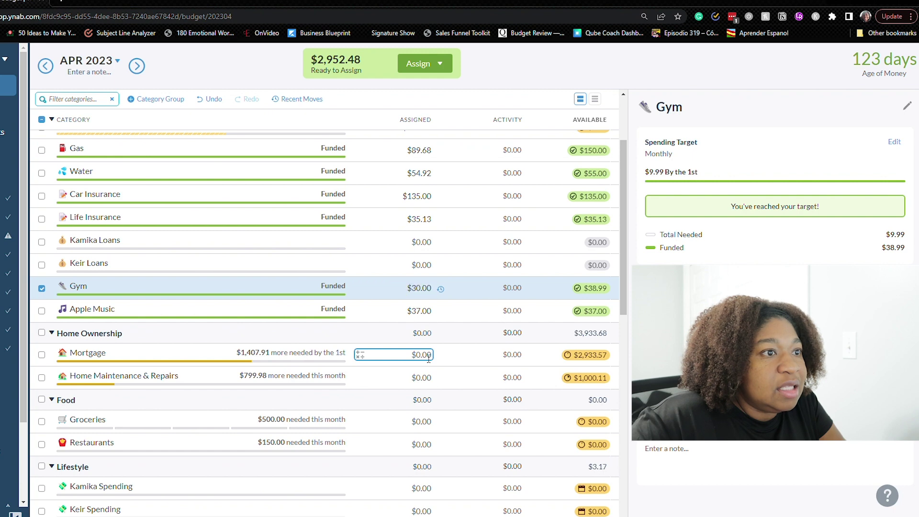
{"action": "left_click", "coordinate": [428, 354]}
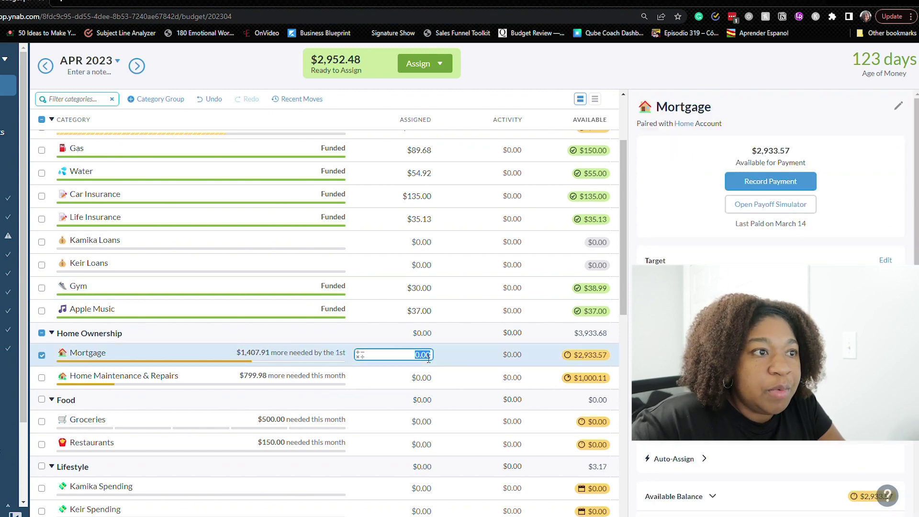
{"action": "type", "text": "1407.91"}
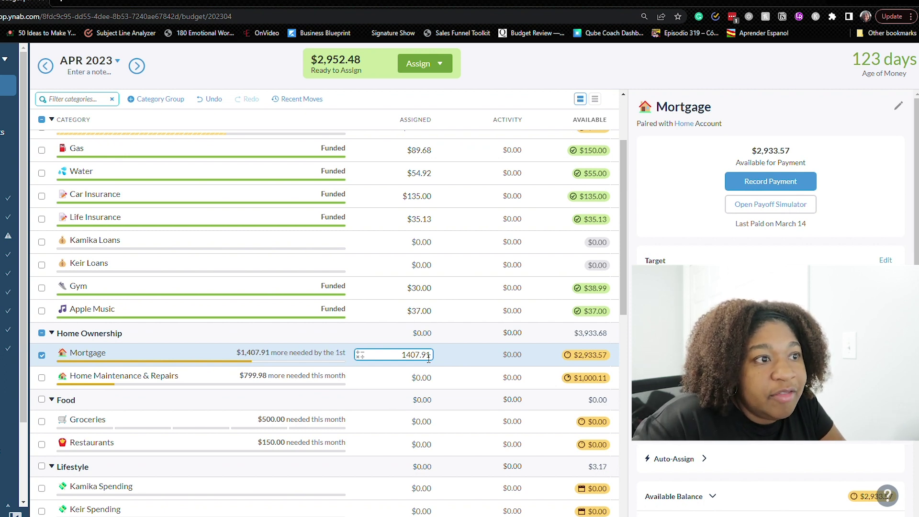
{"action": "key", "text": "Return"}
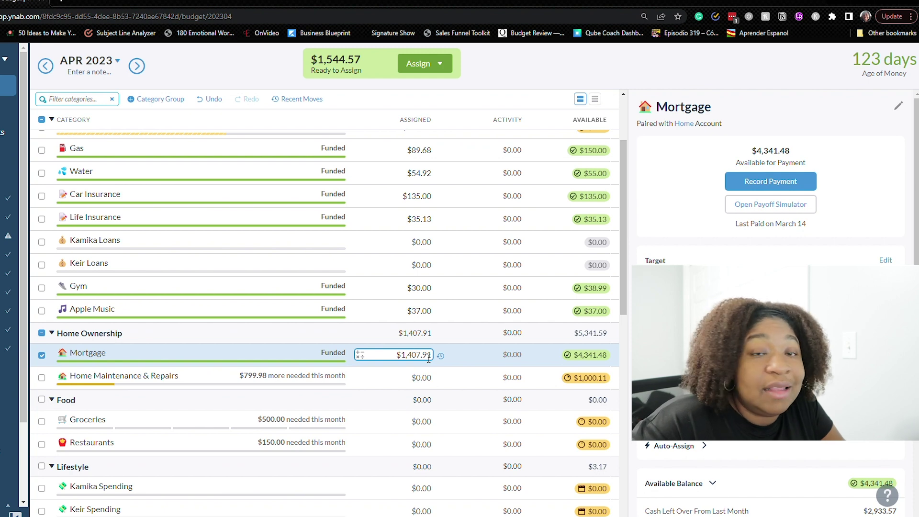
{"action": "left_click", "coordinate": [420, 380]}
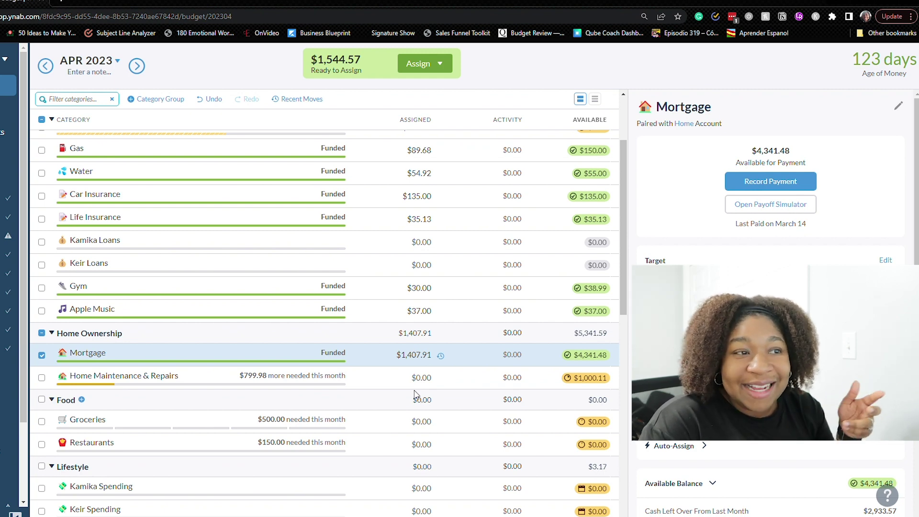
Enter $500.00 as the Groceries assignment so it shows Funded
{"action": "left_click", "coordinate": [432, 378]}
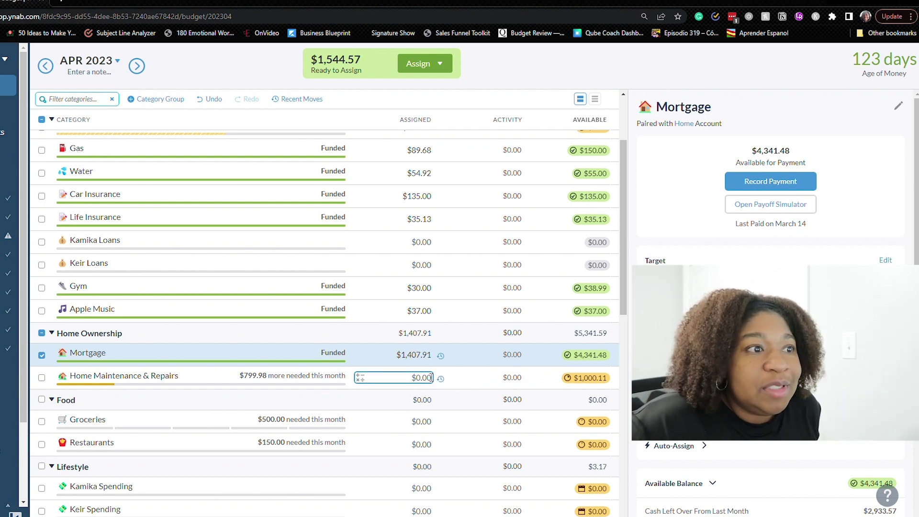
{"action": "left_click", "coordinate": [425, 354]}
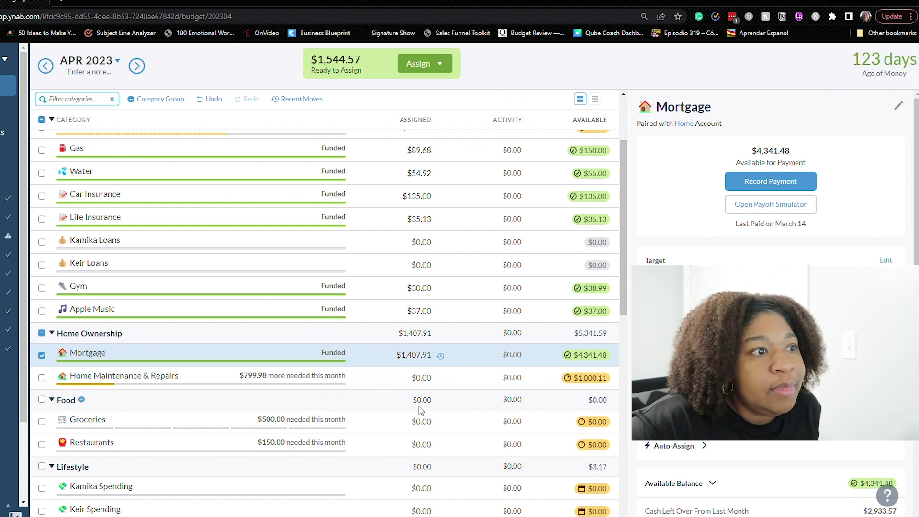
{"action": "left_click", "coordinate": [424, 422]}
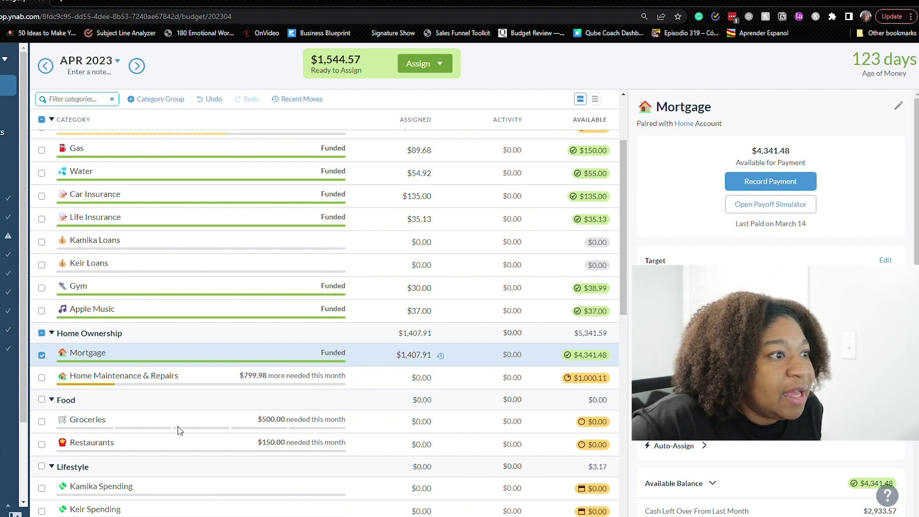
{"action": "left_click", "coordinate": [421, 422]}
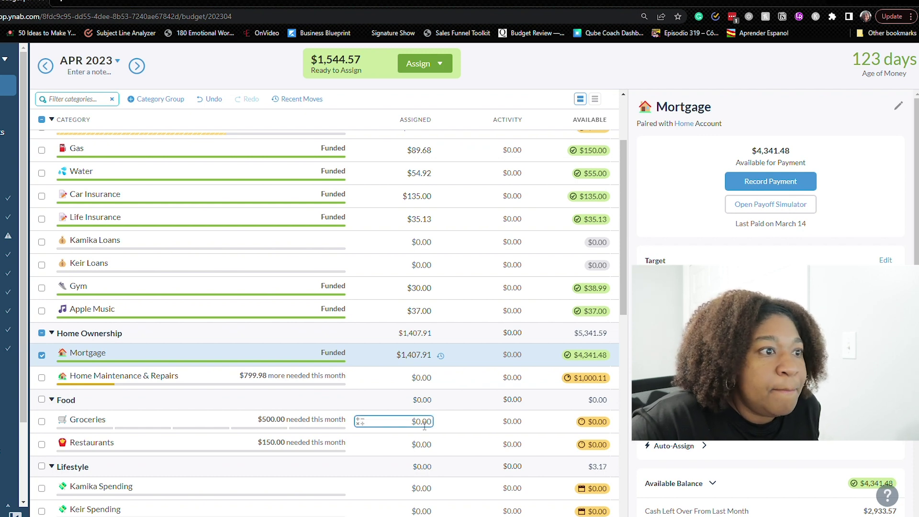
{"action": "left_click", "coordinate": [424, 424]}
{"action": "type", "text": "500"}
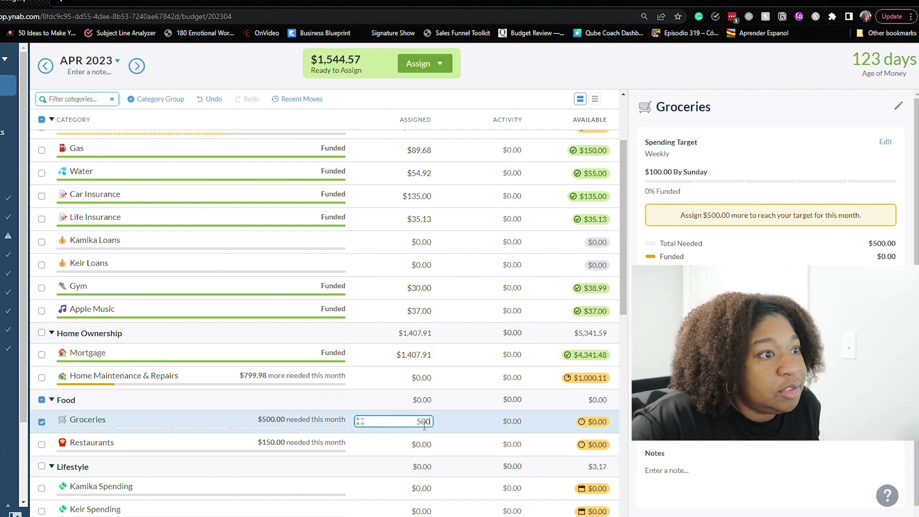
{"action": "key", "text": "Return"}
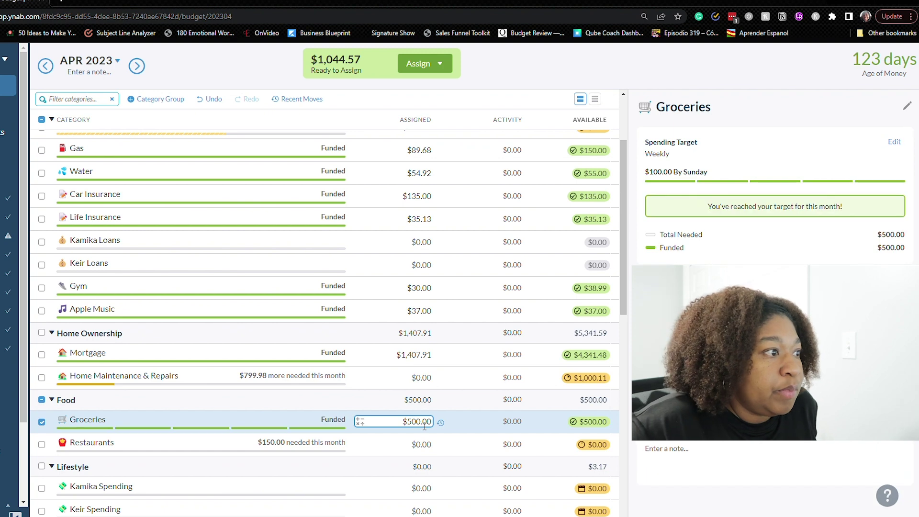
{"action": "left_click", "coordinate": [423, 449]}
Assign $150.00 to Restaurants, meeting its target
{"action": "left_click", "coordinate": [422, 449]}
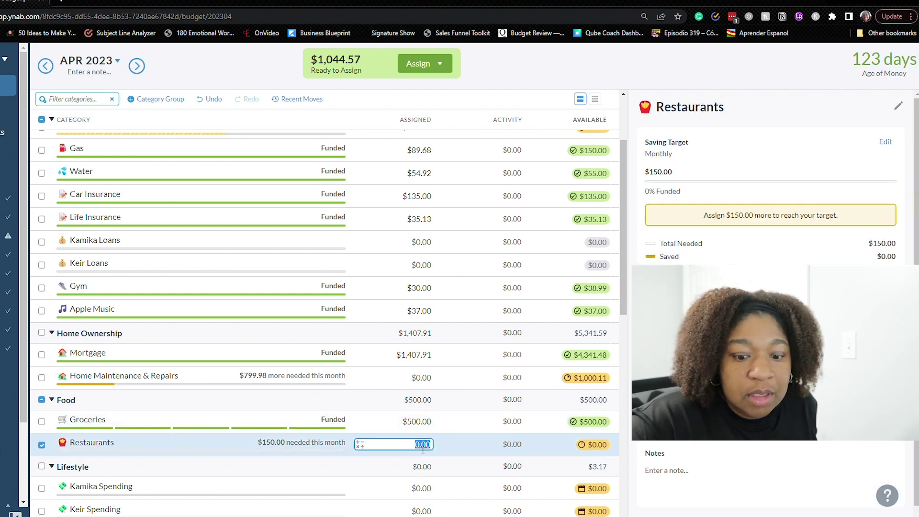
{"action": "type", "text": "150"}
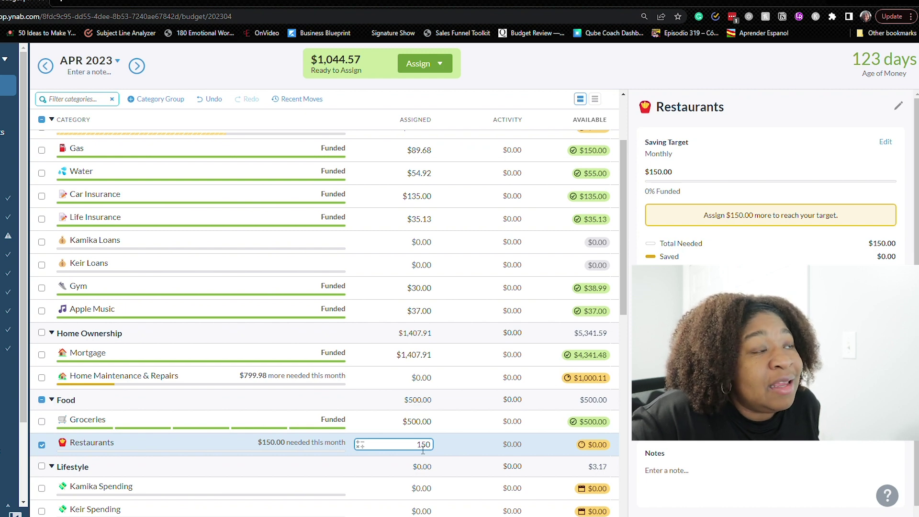
{"action": "key", "text": "Return"}
{"action": "scroll", "coordinate": [409, 335], "scroll_direction": "down", "scroll_amount": 3}
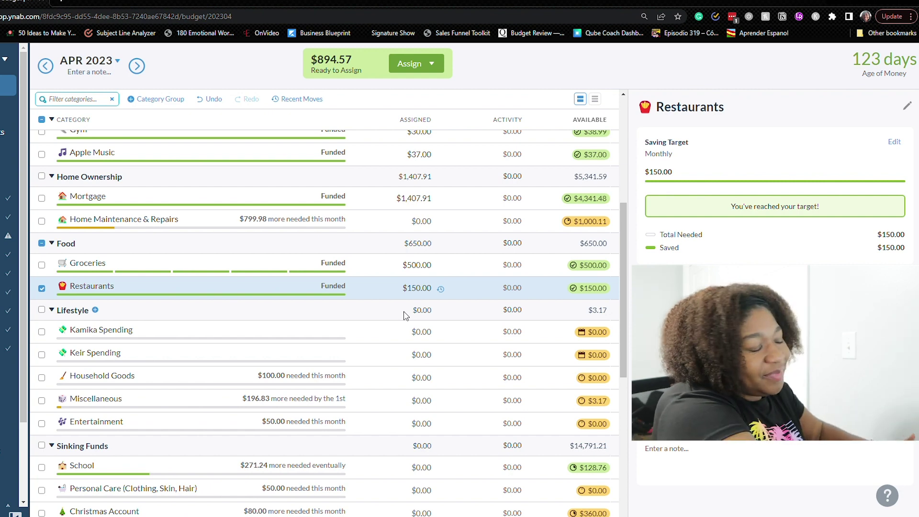
{"action": "left_click", "coordinate": [431, 340]}
Assign $57 to each of the two personal spending categories
{"action": "type", "text": "57"}
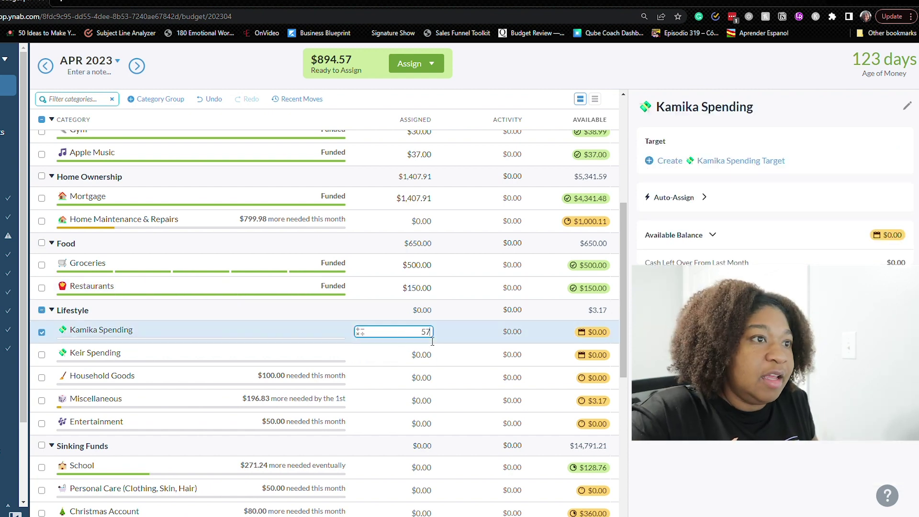
{"action": "key", "text": "Return"}
{"action": "left_click", "coordinate": [430, 360]}
{"action": "type", "text": "57"}
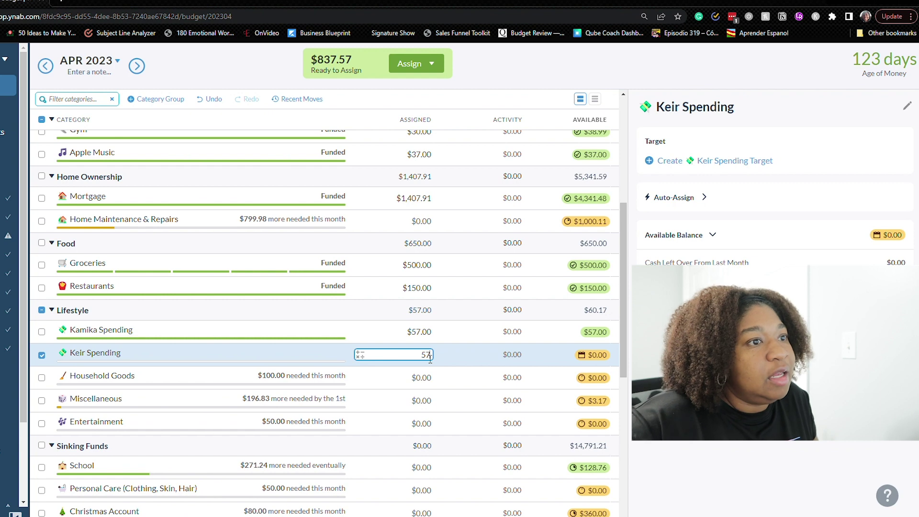
{"action": "key", "text": "Return"}
Assign $100 to Household Goods, $196.83 to Miscellaneous and $50 to Entertainment
{"action": "left_click", "coordinate": [385, 378]}
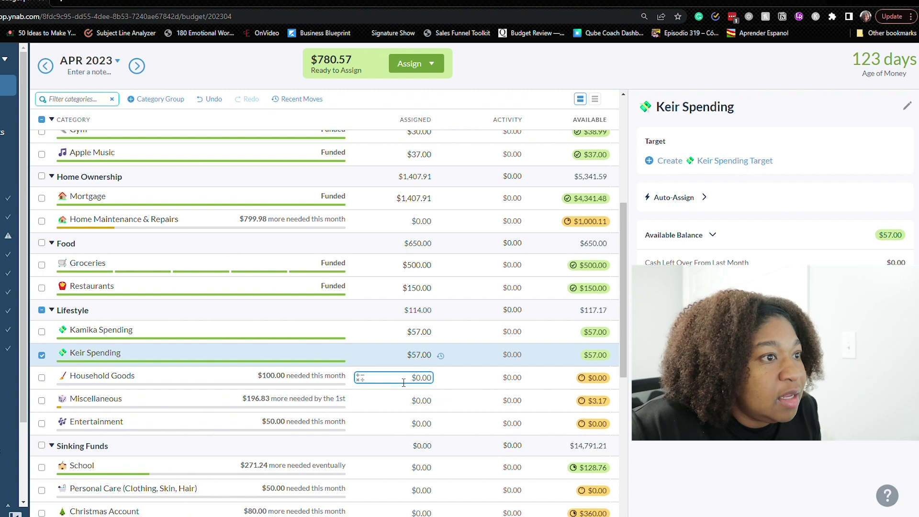
{"action": "left_click", "coordinate": [404, 382]}
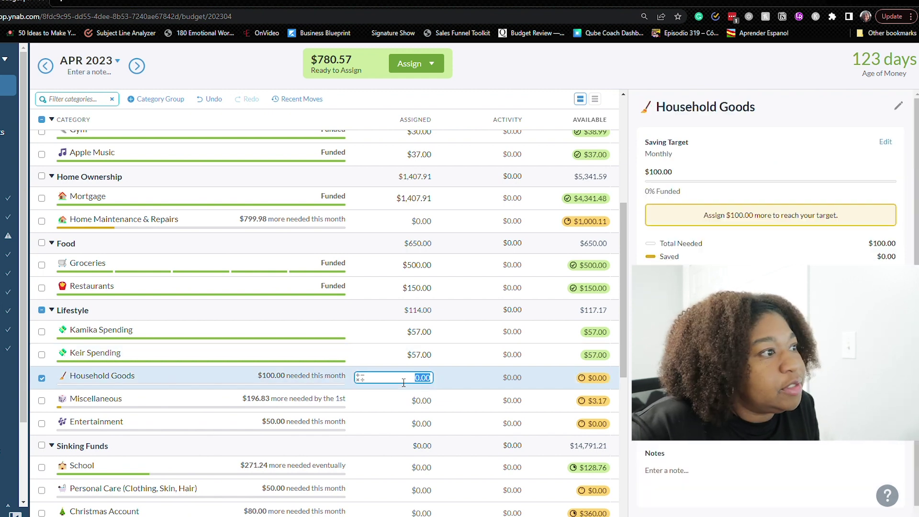
{"action": "type", "text": "100"}
{"action": "key", "text": "Return"}
{"action": "left_click", "coordinate": [426, 403]}
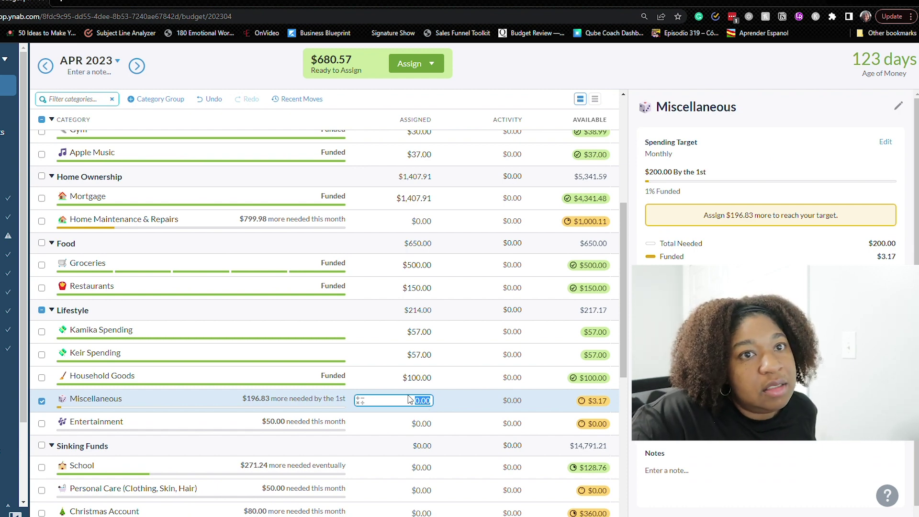
{"action": "type", "text": "1"}
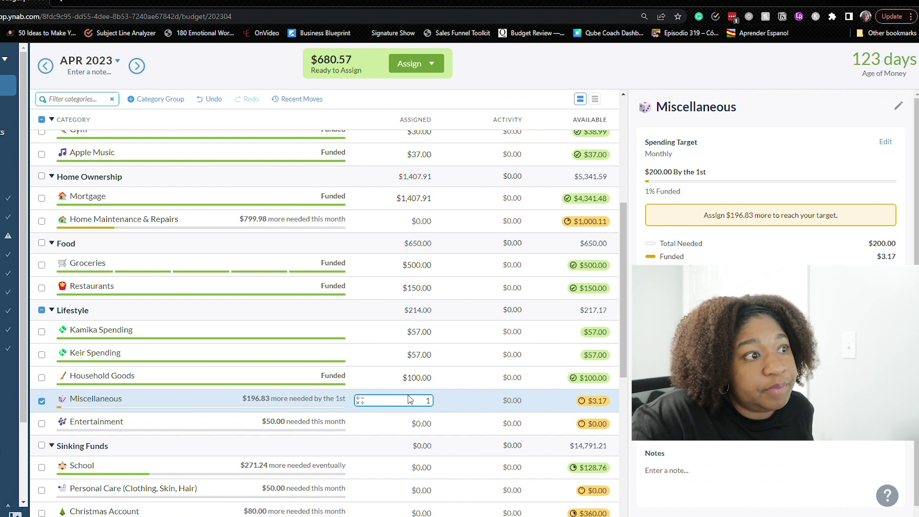
{"action": "type", "text": "96.83"}
{"action": "key", "text": "Return"}
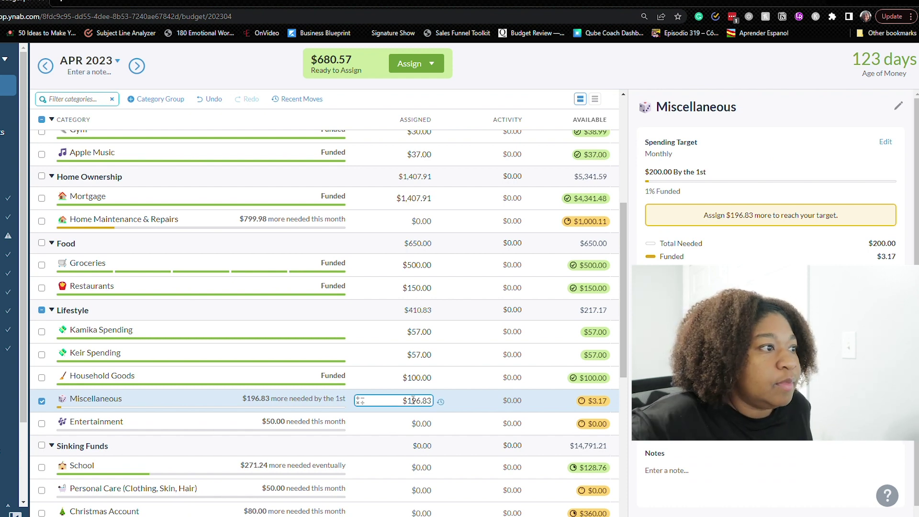
{"action": "left_click", "coordinate": [425, 423]}
{"action": "type", "text": "5"}
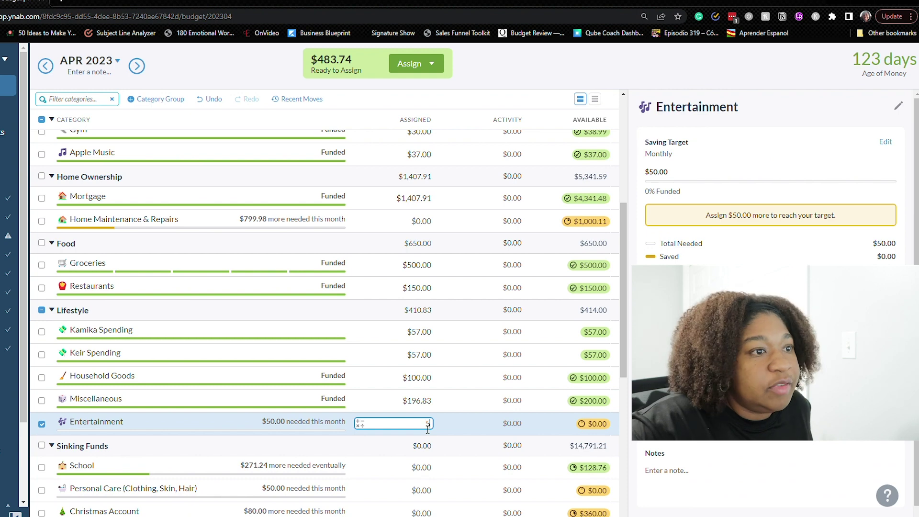
{"action": "type", "text": "0"}
{"action": "key", "text": "Return"}
{"action": "scroll", "coordinate": [427, 429], "scroll_direction": "down", "scroll_amount": 2}
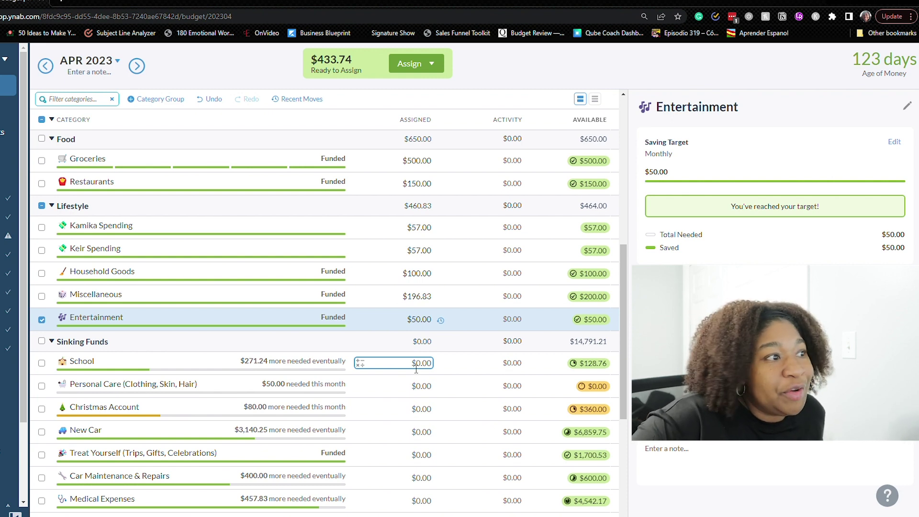
Collapse the Business category group
{"action": "scroll", "coordinate": [412, 373], "scroll_direction": "down", "scroll_amount": 1}
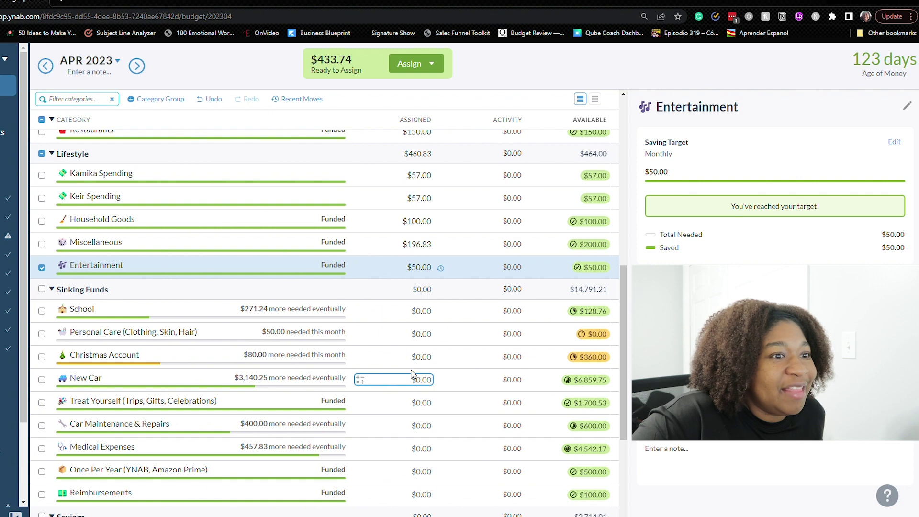
{"action": "scroll", "coordinate": [412, 373], "scroll_direction": "down", "scroll_amount": 1}
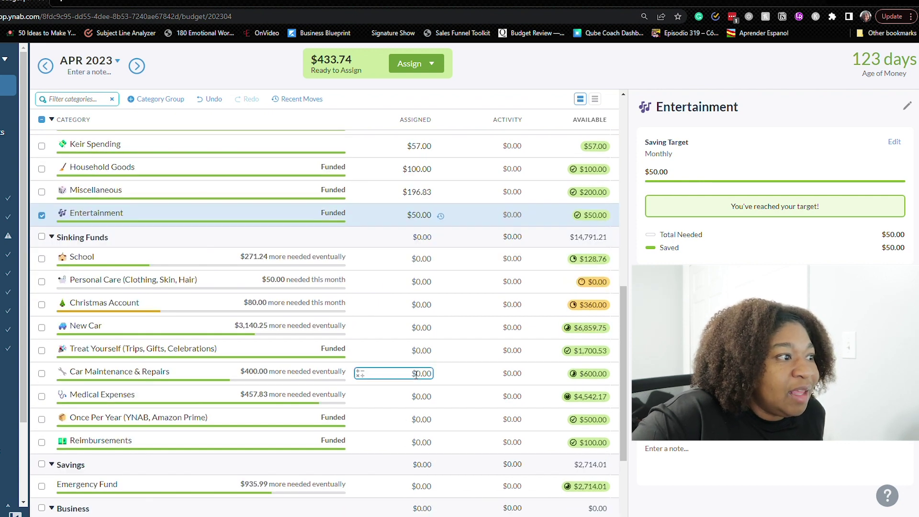
{"action": "left_click", "coordinate": [52, 508]}
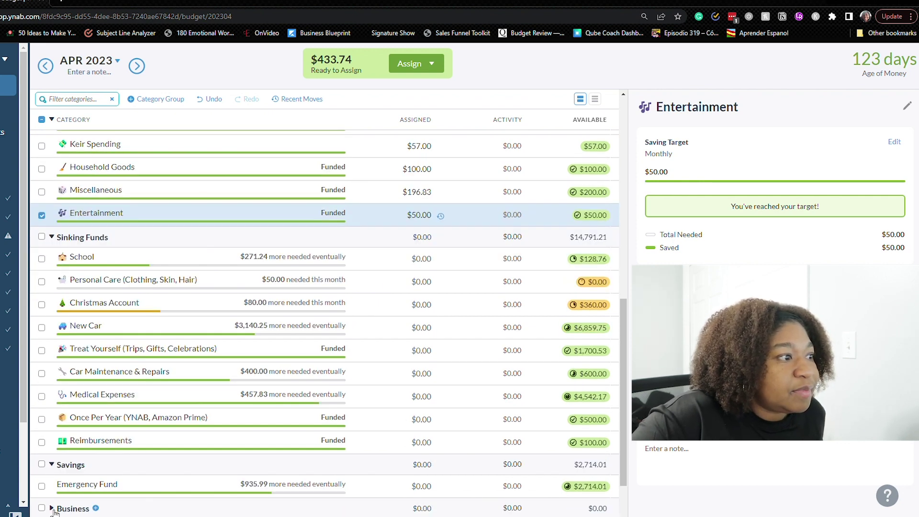
{"action": "scroll", "coordinate": [383, 311], "scroll_direction": "up", "scroll_amount": 1}
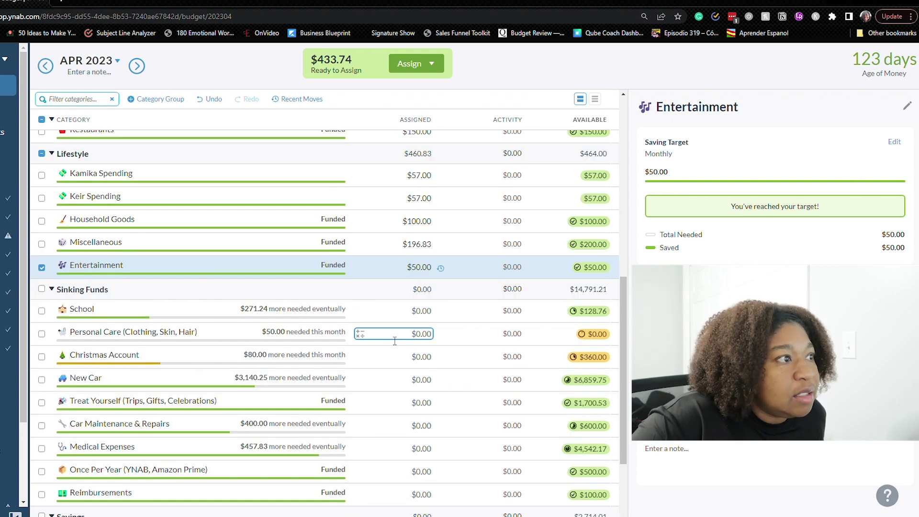
Assign $50 to Personal Care and $80 to Christmas Account
{"action": "left_click", "coordinate": [423, 343]}
{"action": "type", "text": "50"}
{"action": "key", "text": "Return"}
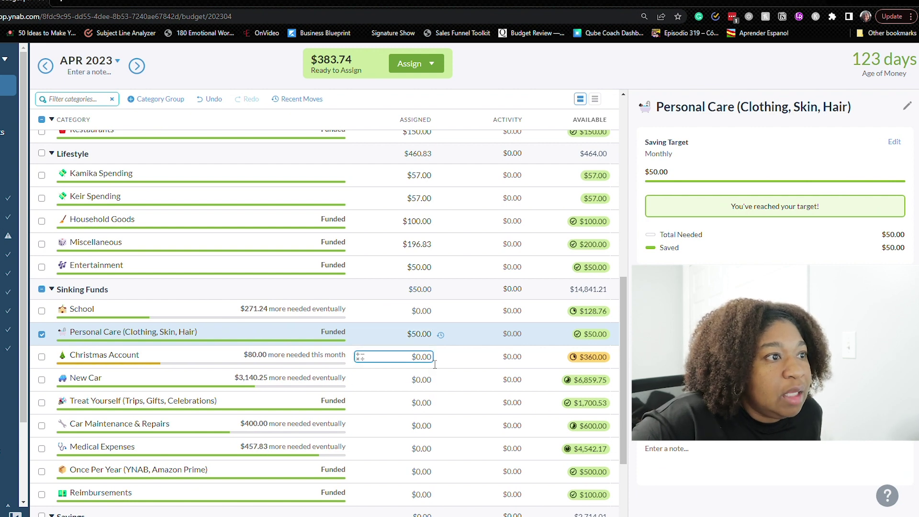
{"action": "left_click", "coordinate": [422, 357]}
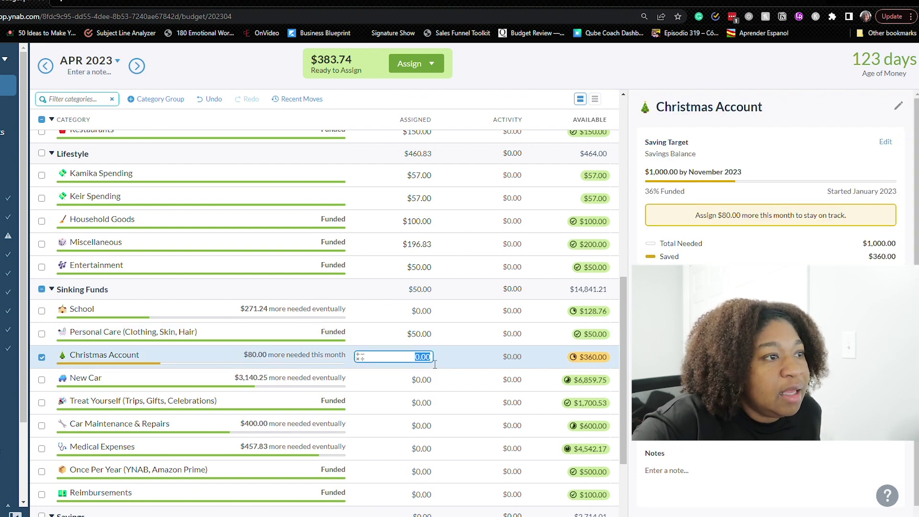
{"action": "type", "text": "80"}
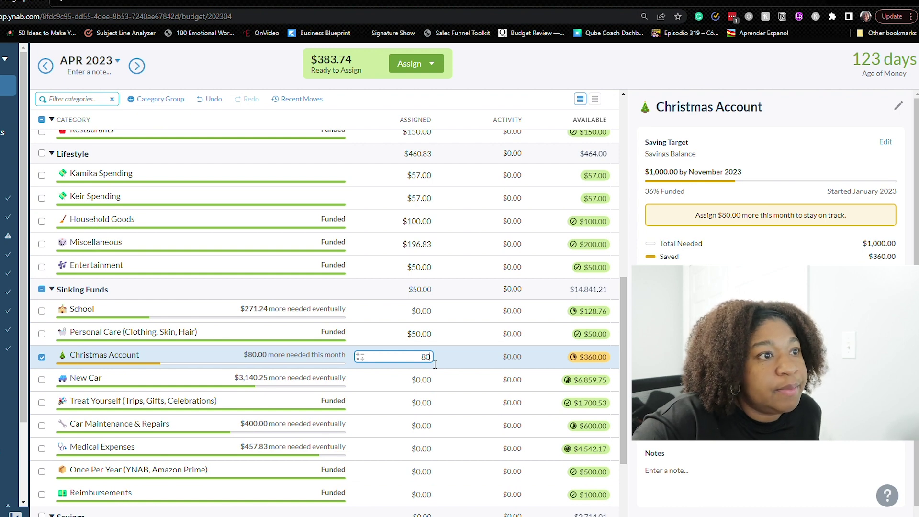
{"action": "key", "text": "Return"}
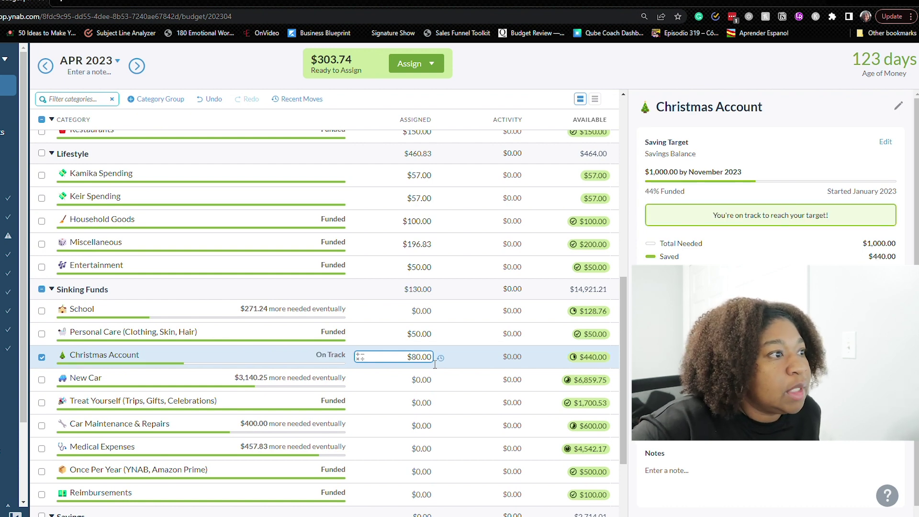
Move through the Sinking Funds assigned amounts without changing any values
{"action": "left_click", "coordinate": [428, 380]}
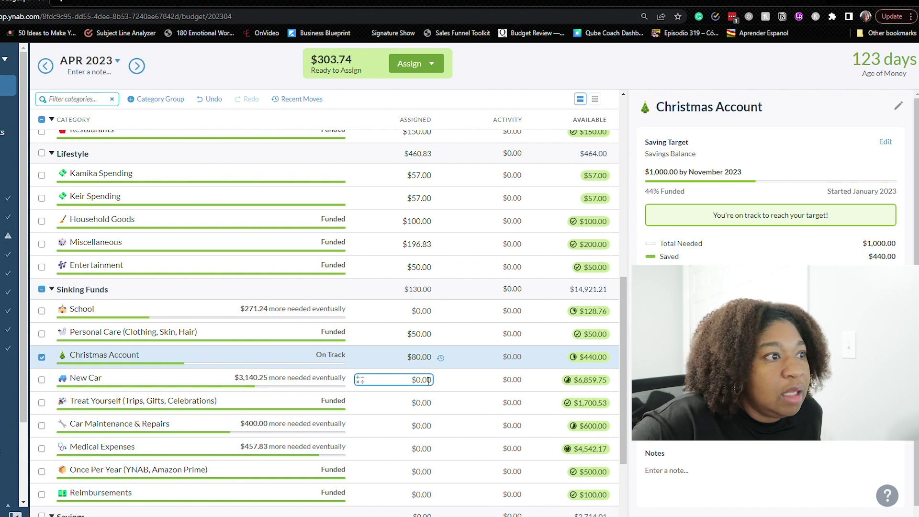
{"action": "left_click", "coordinate": [428, 403]}
{"action": "left_click", "coordinate": [425, 426]}
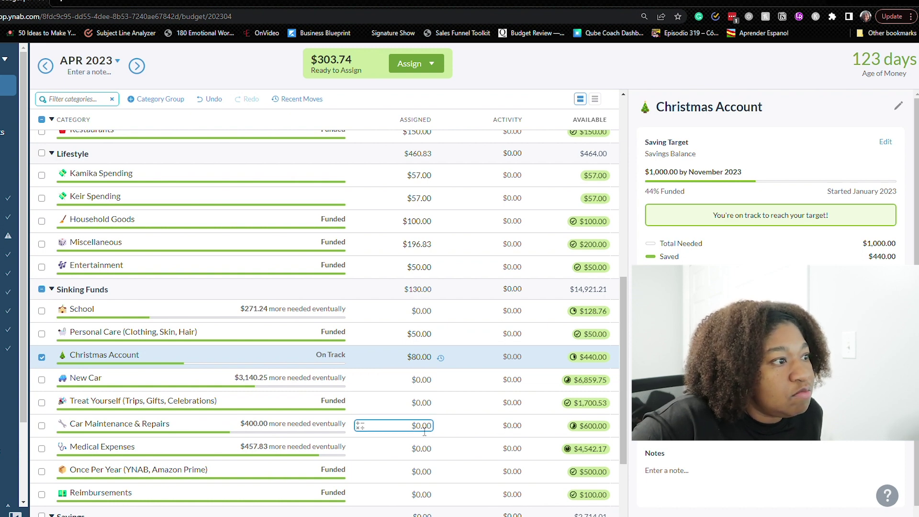
{"action": "left_click", "coordinate": [423, 449]}
{"action": "left_click", "coordinate": [419, 471]}
{"action": "left_click", "coordinate": [411, 495]}
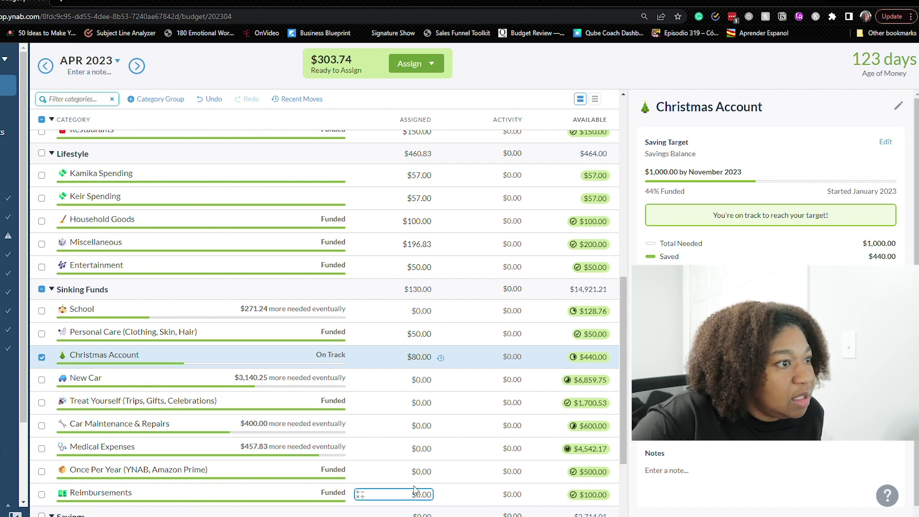
{"action": "left_click", "coordinate": [412, 472]}
{"action": "left_click", "coordinate": [405, 449]}
{"action": "left_click", "coordinate": [402, 429]}
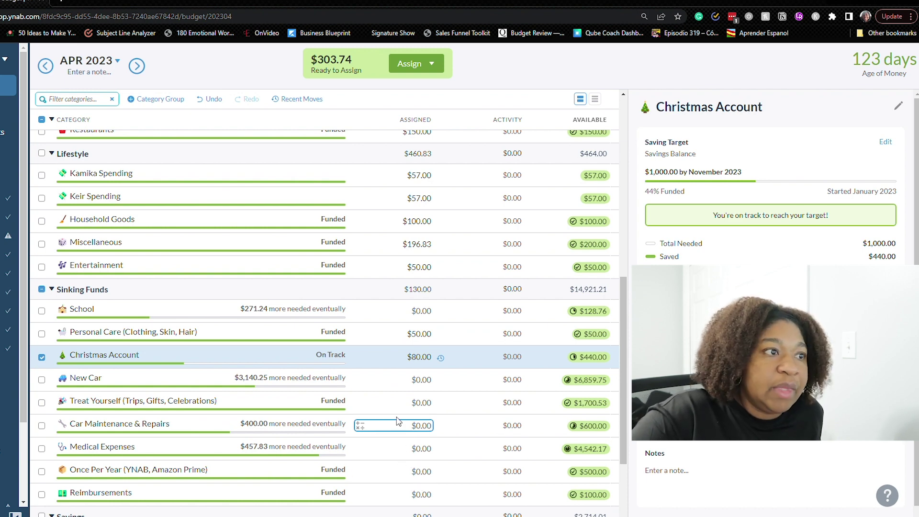
{"action": "left_click", "coordinate": [402, 403]}
{"action": "left_click", "coordinate": [403, 380]}
{"action": "left_click", "coordinate": [405, 357]}
{"action": "left_click", "coordinate": [407, 335]}
{"action": "left_click", "coordinate": [408, 312]}
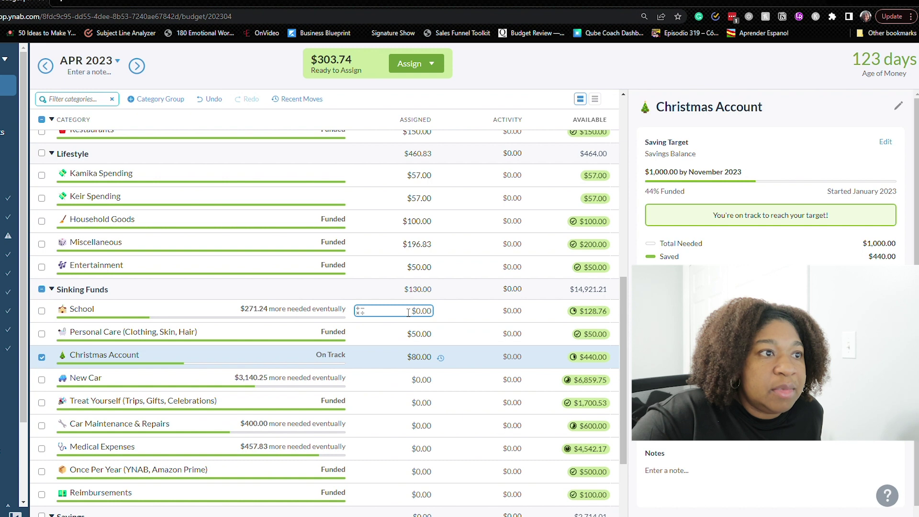
Assign $32 to School
{"action": "left_click", "coordinate": [408, 312]}
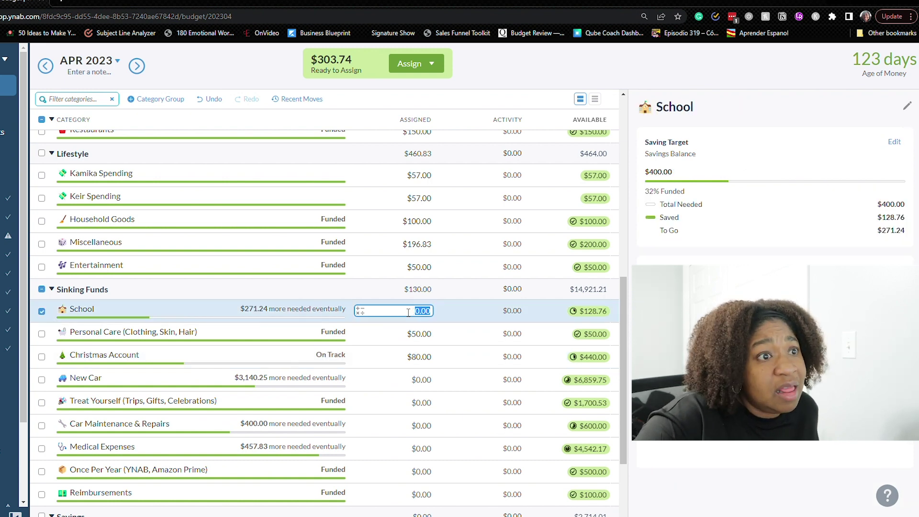
{"action": "type", "text": "32"}
{"action": "key", "text": "Return"}
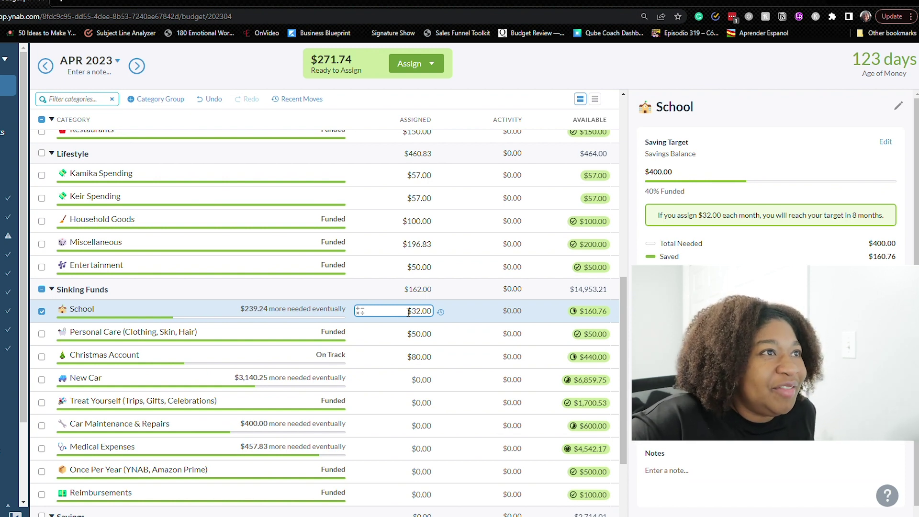
{"action": "key", "text": "Down"}
{"action": "key", "text": "Escape"}
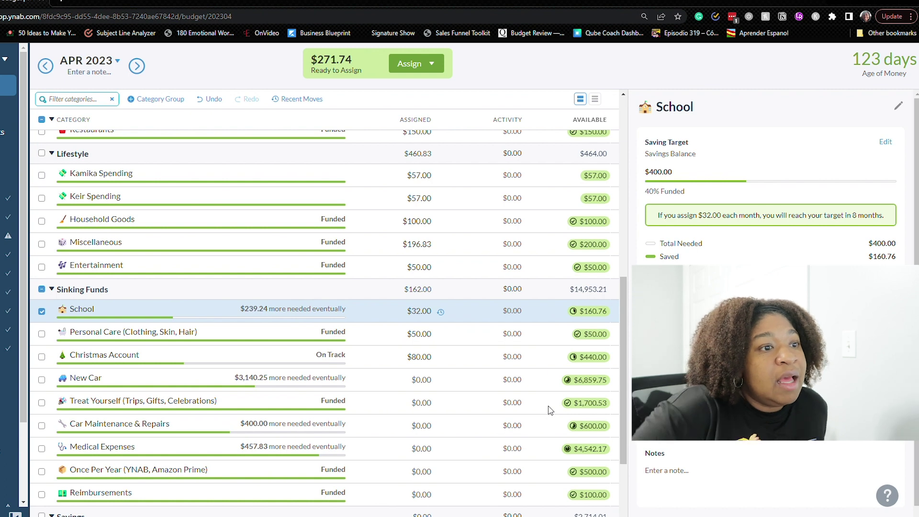
{"action": "scroll", "coordinate": [550, 410], "scroll_direction": "down", "scroll_amount": 1}
Enter 271.74 as the Treat Yourself (Trips, Gifts, Celebrations) assigned amount
{"action": "scroll", "coordinate": [551, 410], "scroll_direction": "down", "scroll_amount": 1}
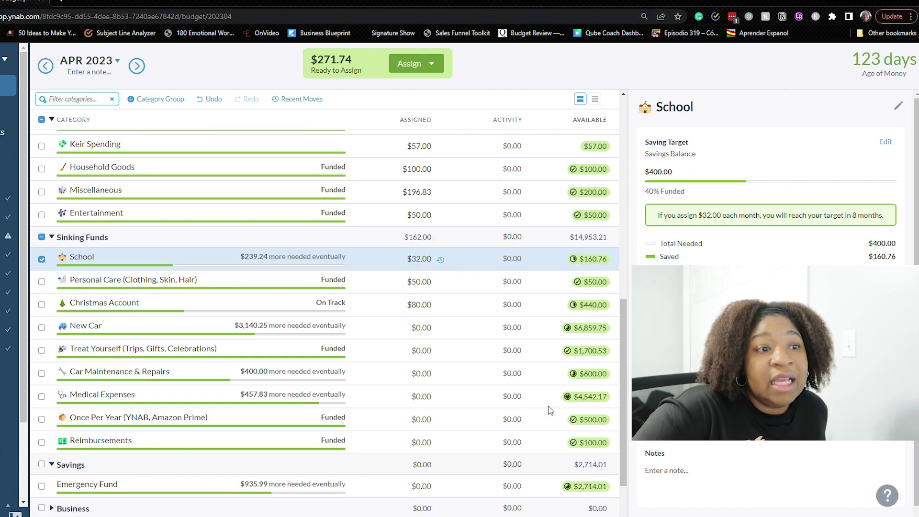
{"action": "scroll", "coordinate": [550, 410], "scroll_direction": "up", "scroll_amount": 1}
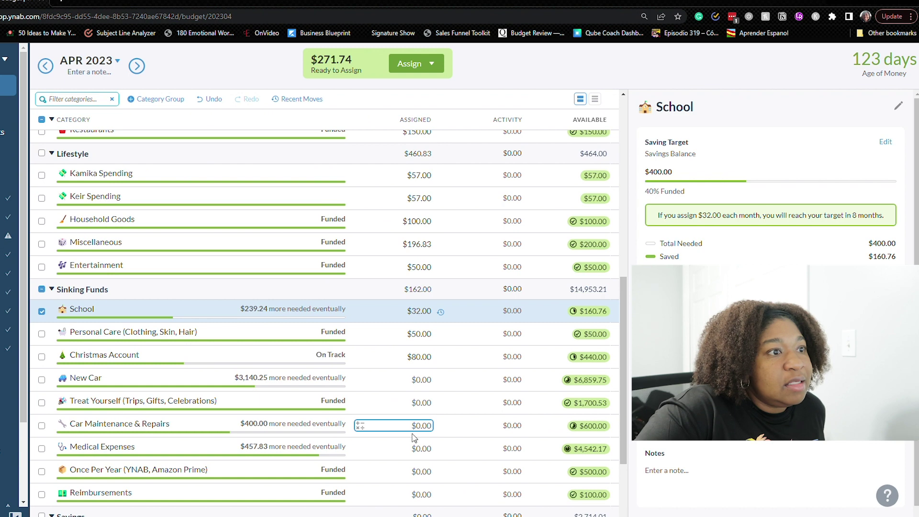
{"action": "left_click", "coordinate": [415, 403]}
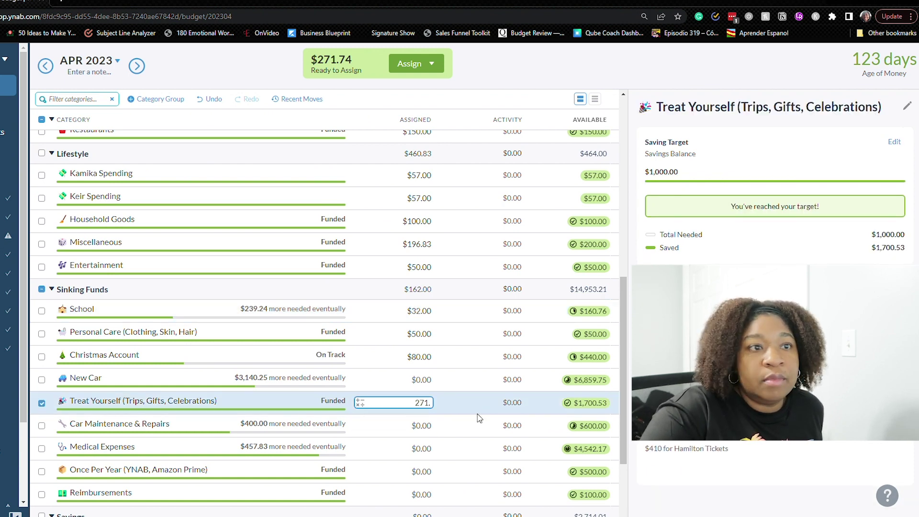
{"action": "type", "text": "271.74"}
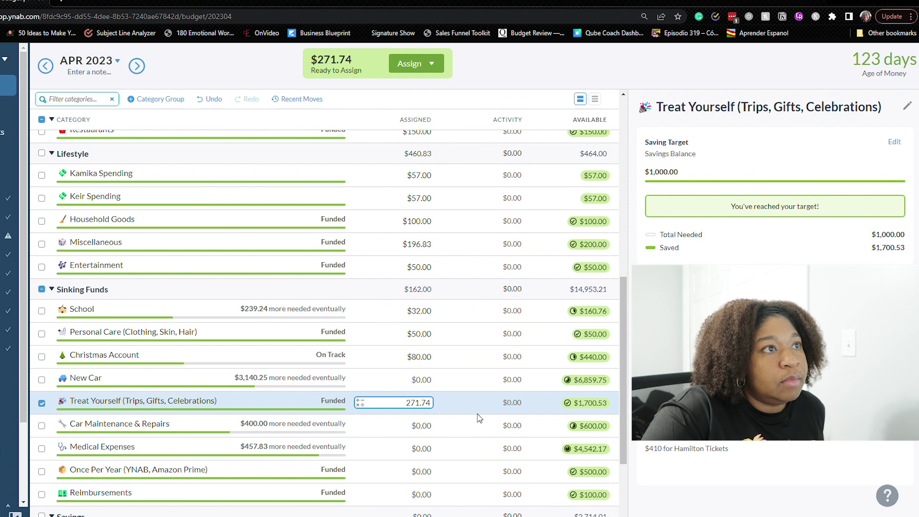